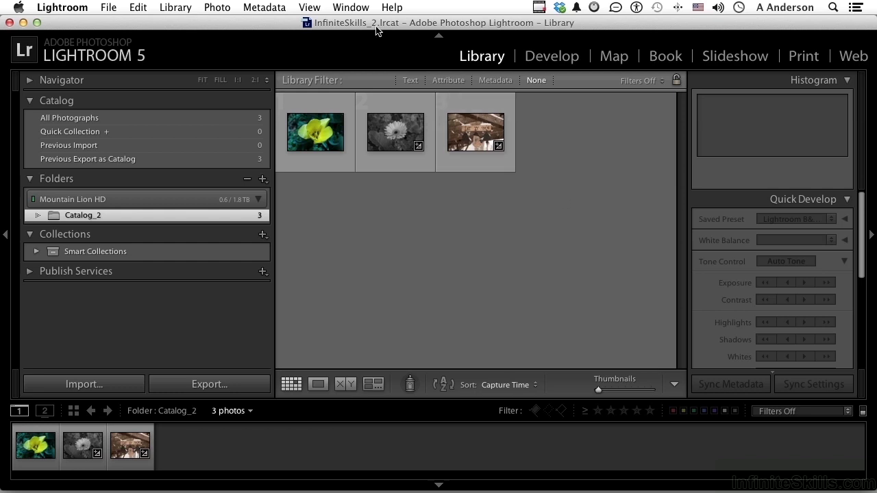
# Look through the File menu's catalog commands, then close it without choosing anything.
pyautogui.click(109, 8)
pyautogui.moveTo(124, 59)
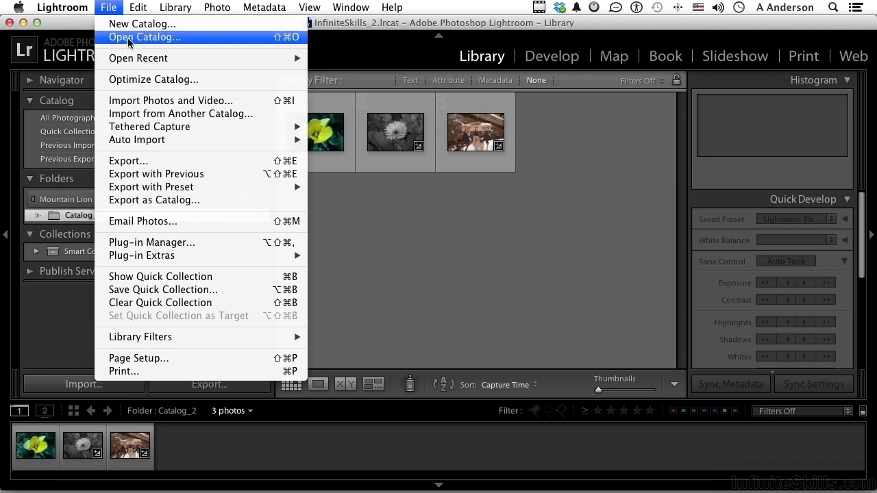
pyautogui.click(528, 230)
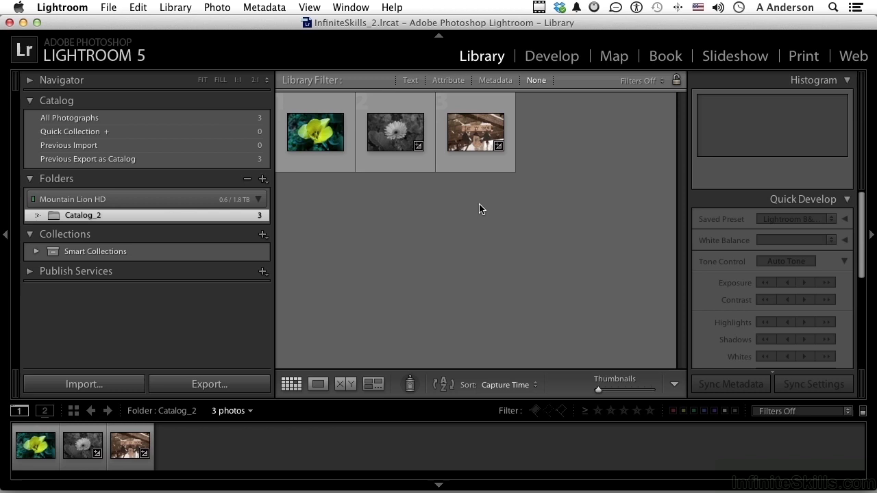
# Open Import on Catalog_2 and toggle Don't Import Suspected Duplicates on and off.
pyautogui.click(110, 387)
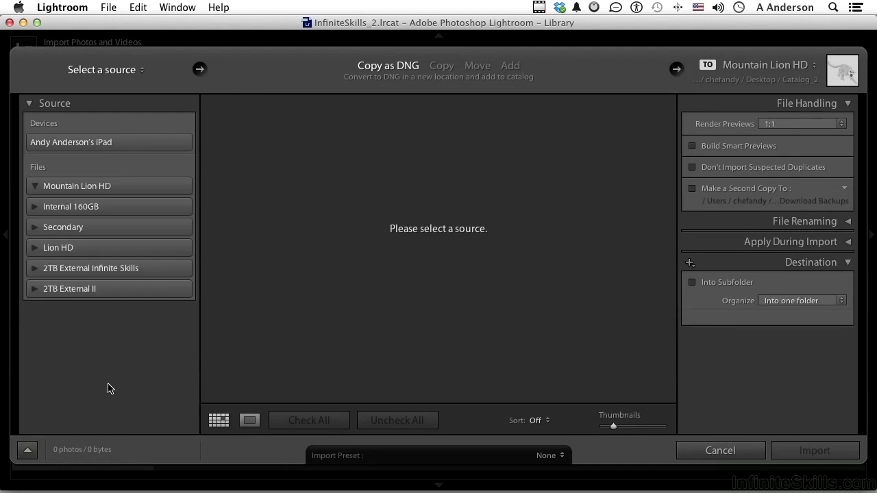
pyautogui.click(99, 353)
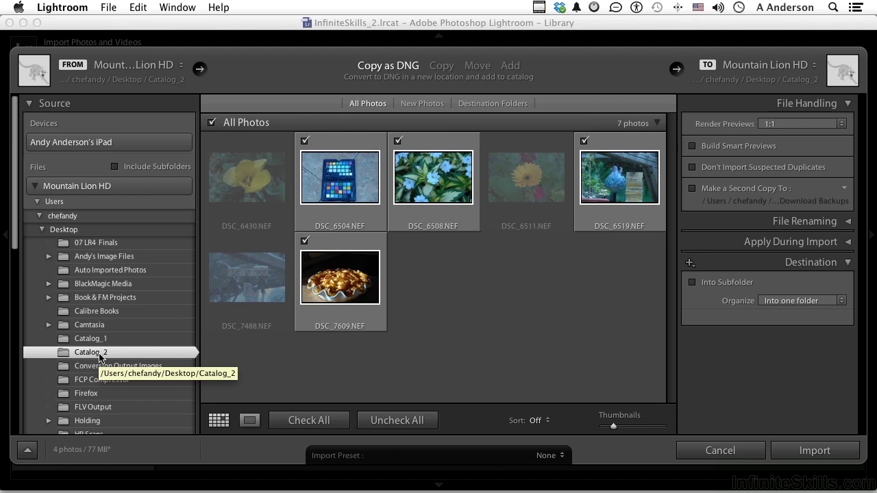
pyautogui.click(743, 170)
pyautogui.click(743, 172)
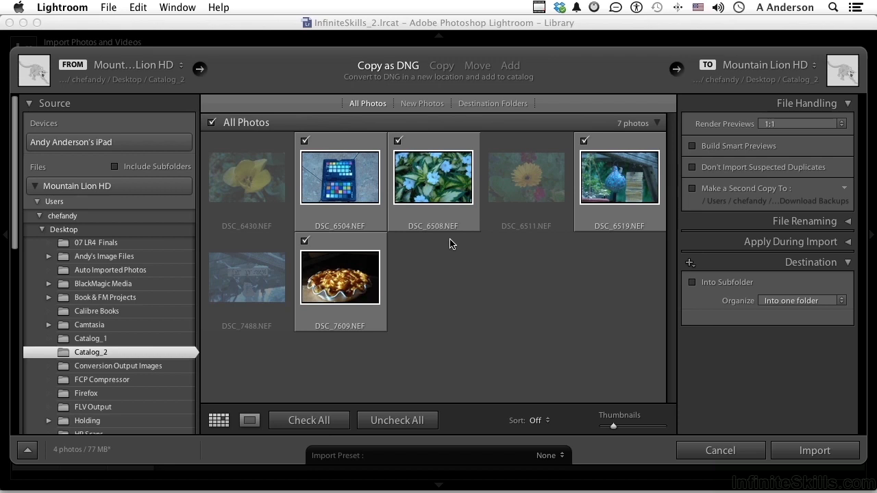
pyautogui.click(509, 66)
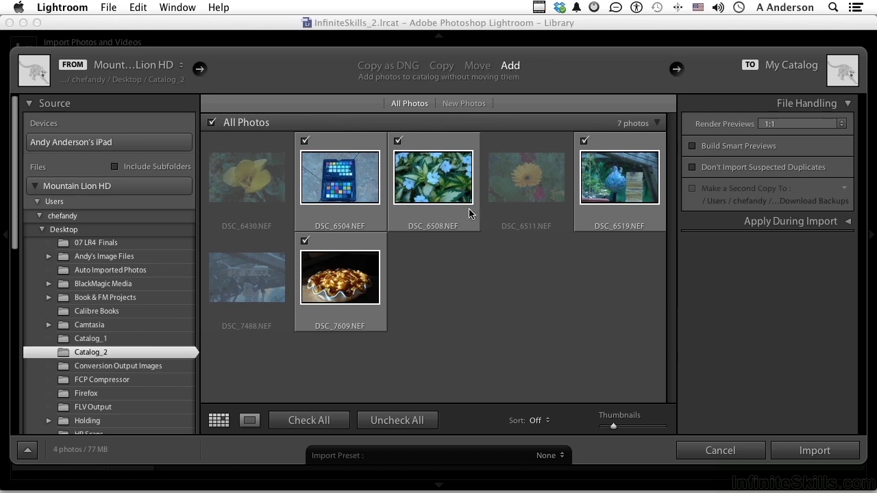
pyautogui.click(402, 69)
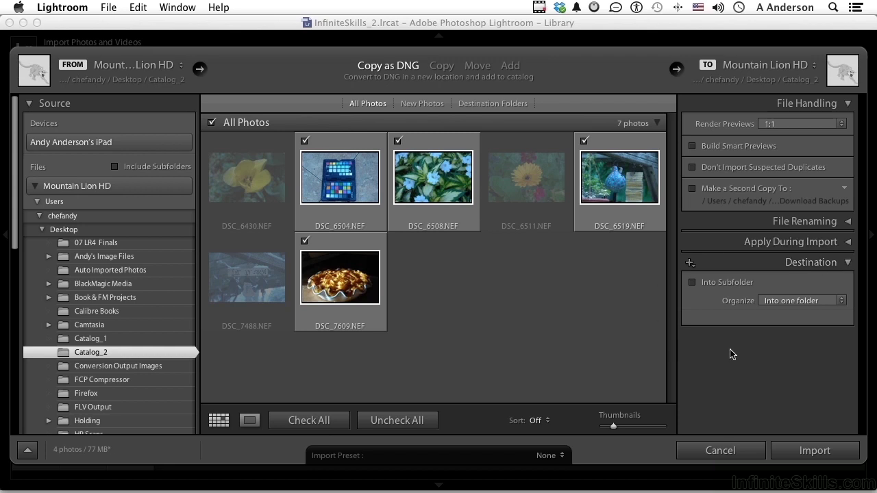
pyautogui.click(690, 264)
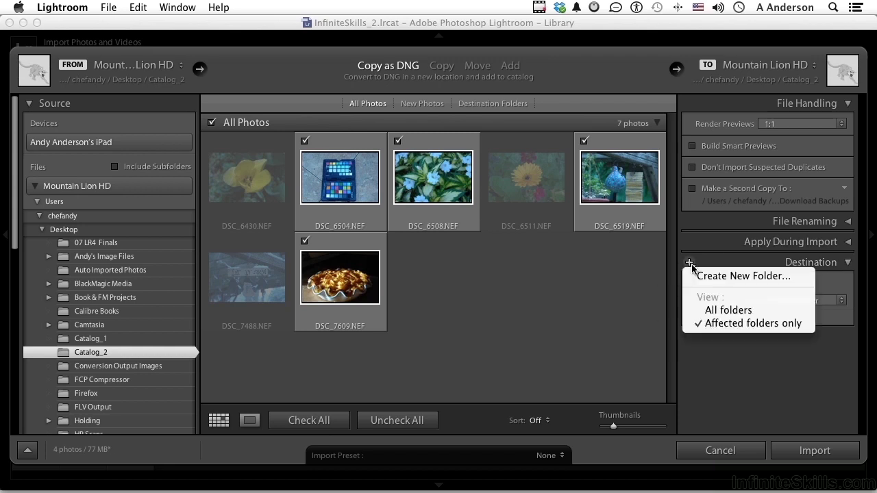
pyautogui.click(728, 310)
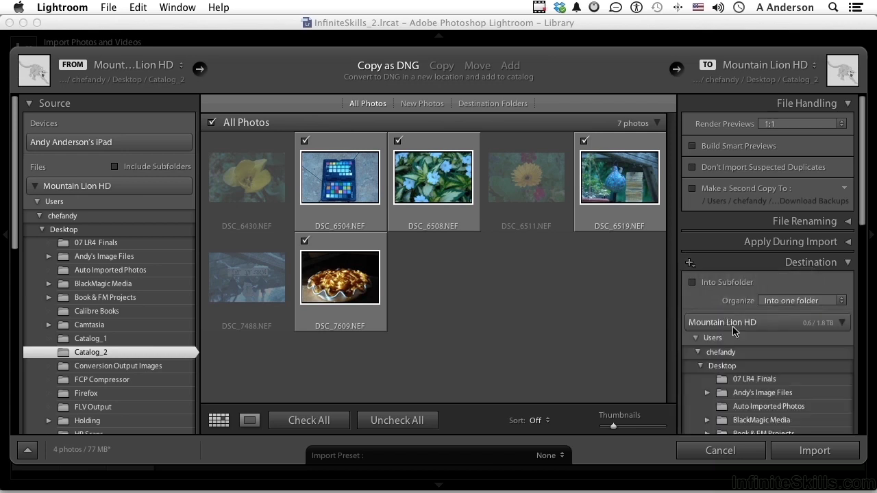
pyautogui.scroll(-4, 769, 397)
pyautogui.scroll(4, 769, 396)
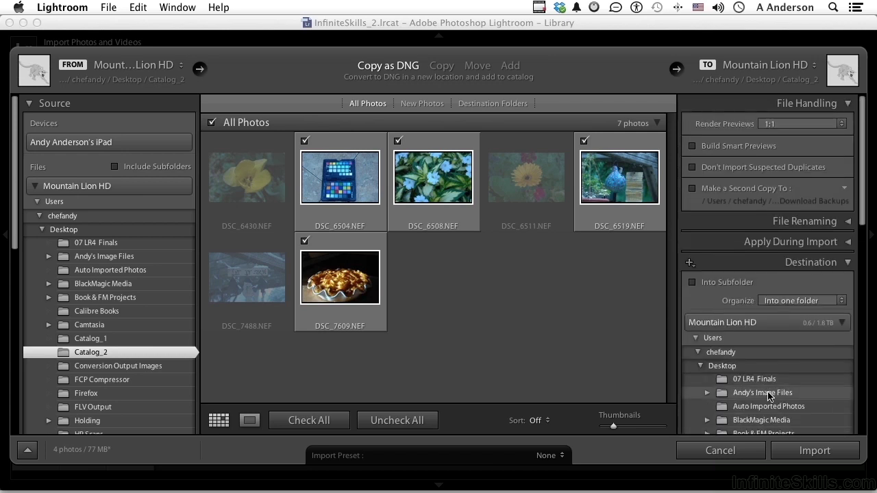
pyautogui.click(691, 264)
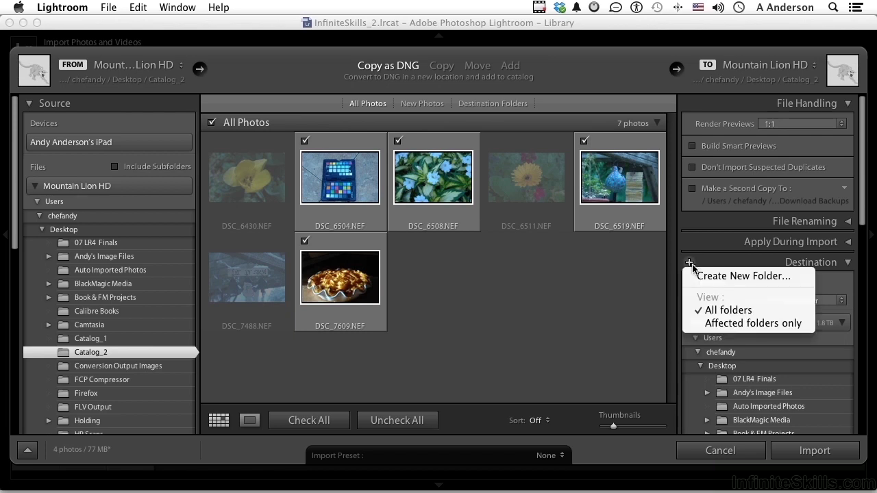
pyautogui.click(718, 325)
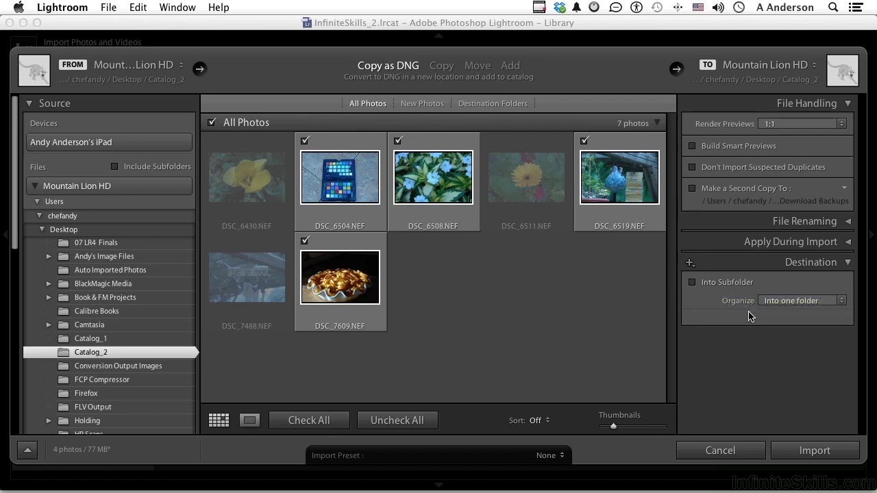
pyautogui.click(777, 301)
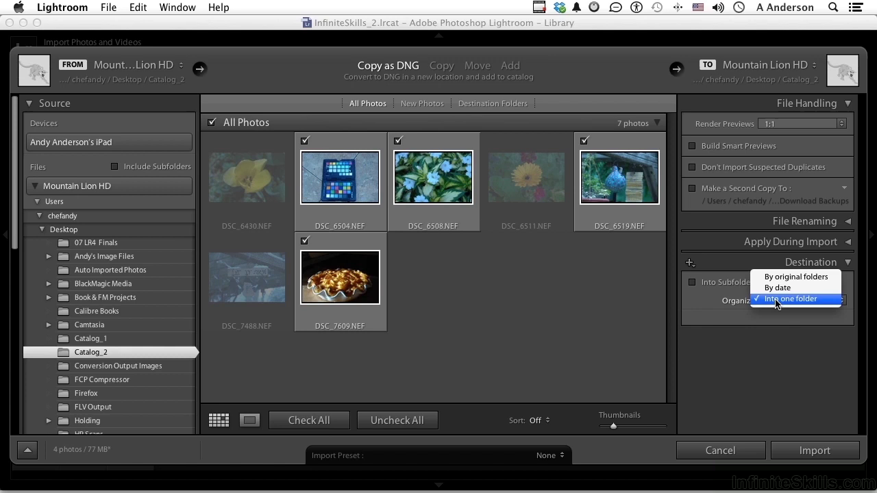
pyautogui.click(781, 352)
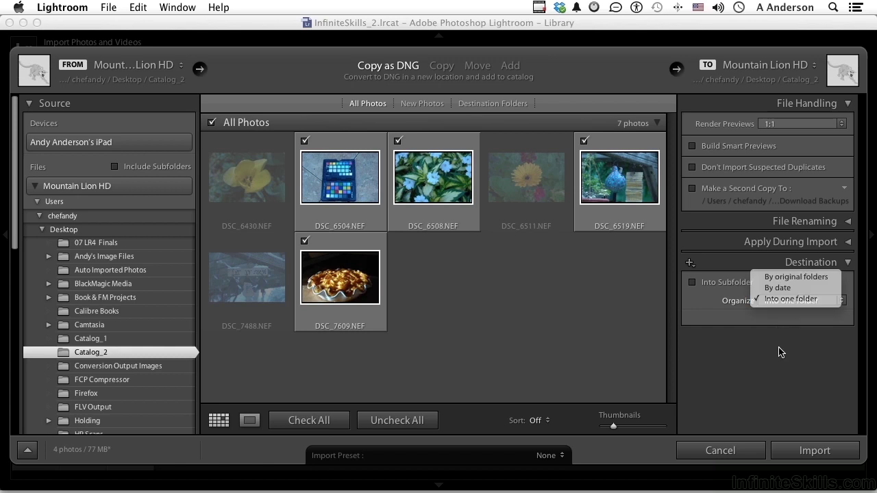
# Import the four checked photos as DNG, then show the Catalog_2 folder's seven photos.
pyautogui.click(814, 452)
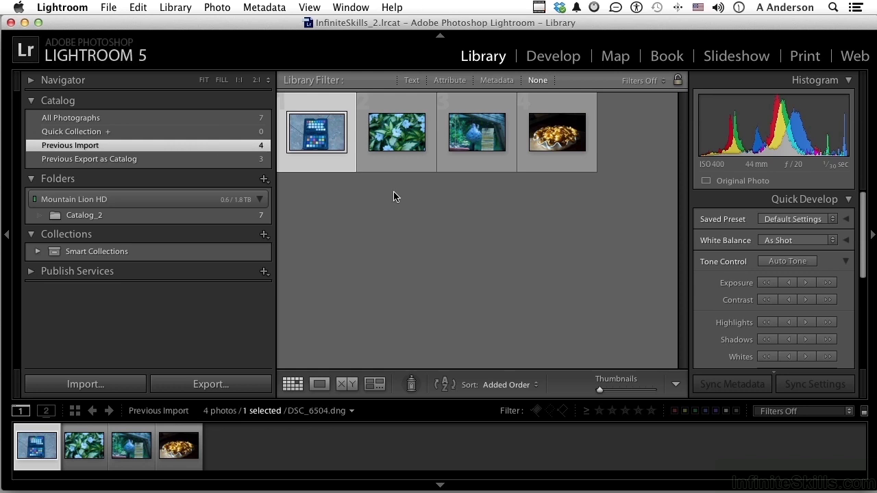
pyautogui.click(90, 218)
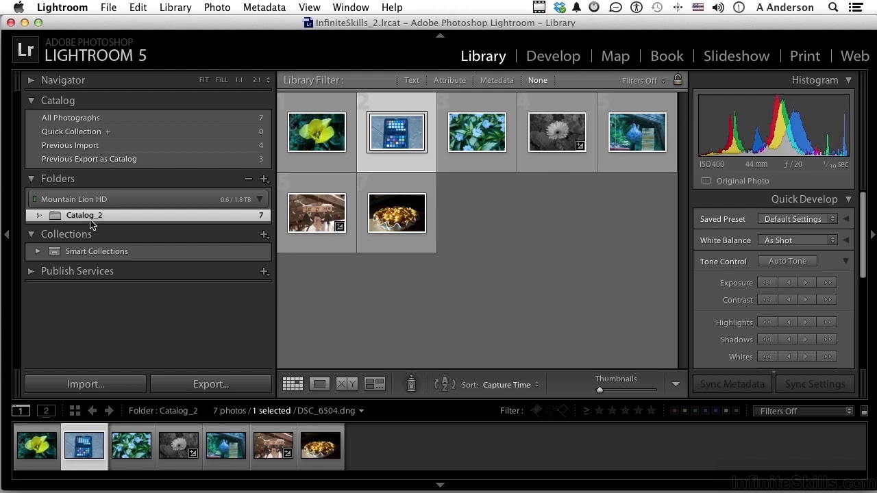
pyautogui.click(74, 13)
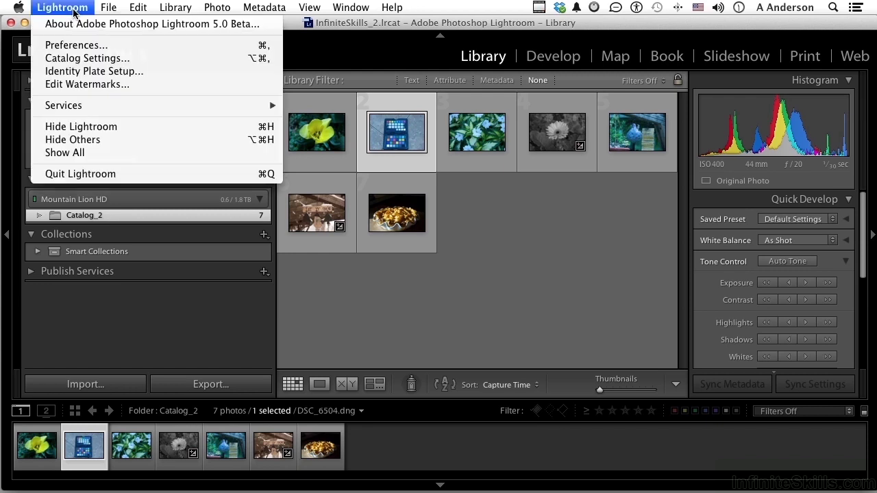
pyautogui.click(74, 11)
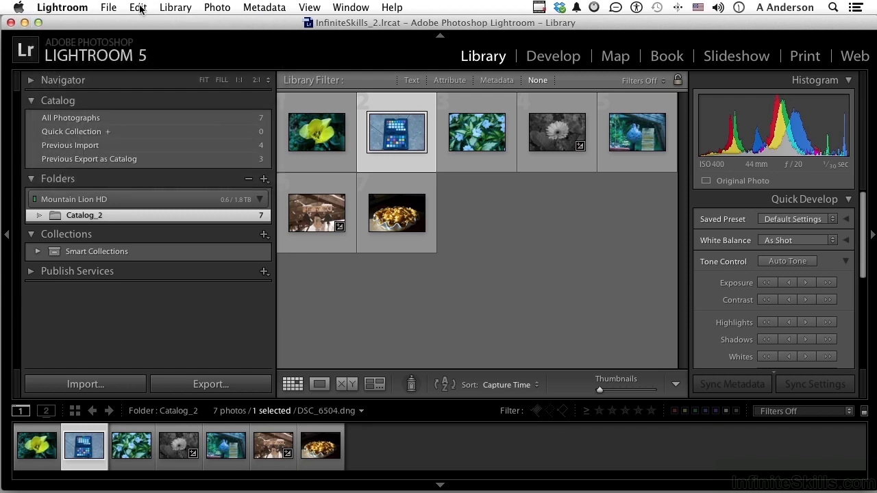
pyautogui.click(68, 9)
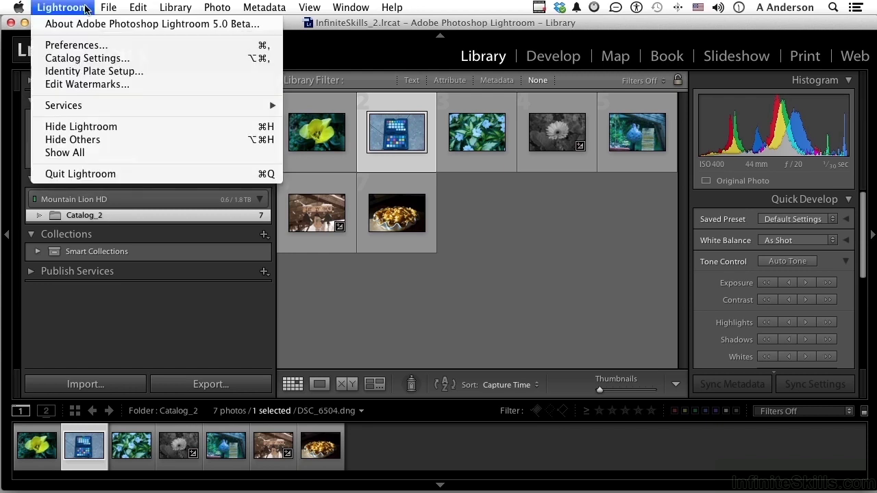
pyautogui.click(99, 61)
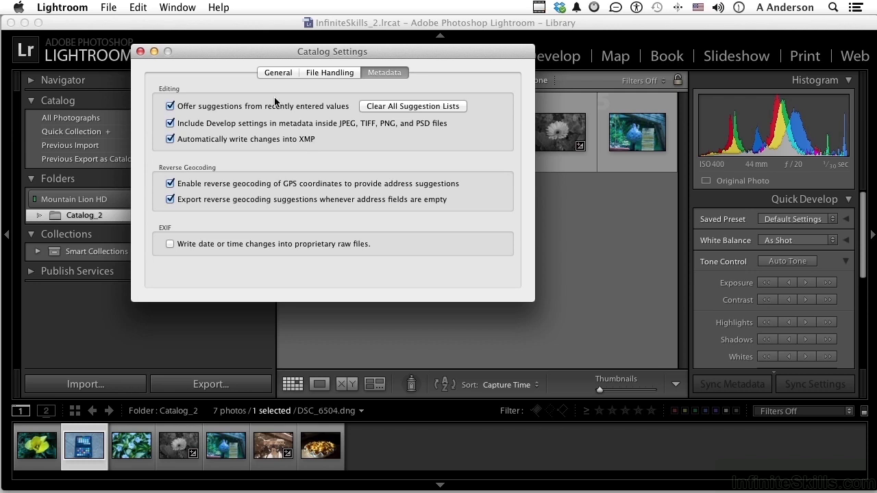
pyautogui.click(141, 52)
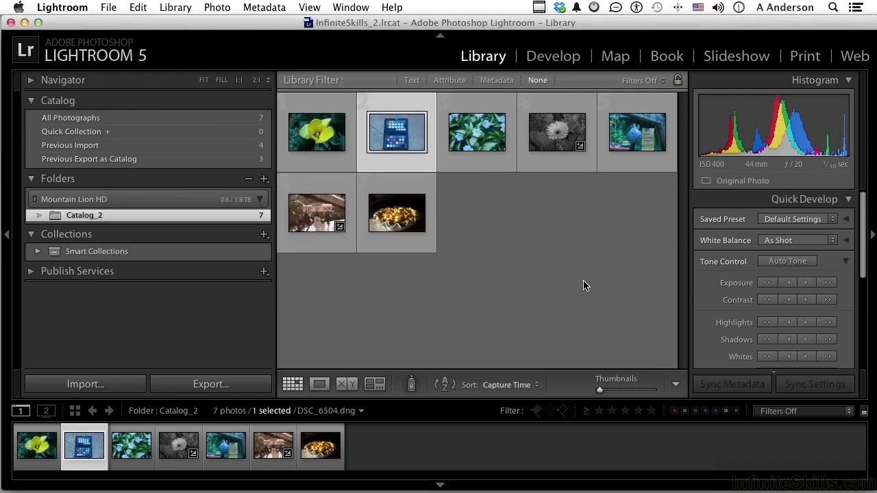
pyautogui.click(411, 226)
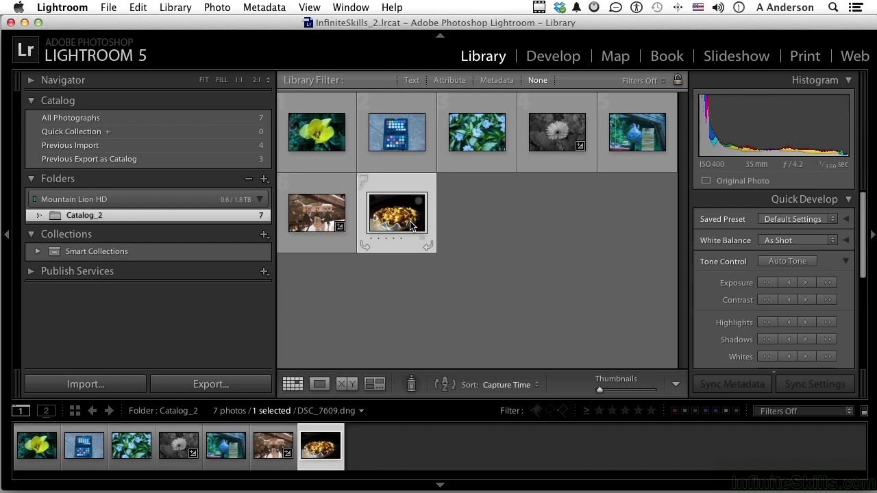
pyautogui.click(560, 58)
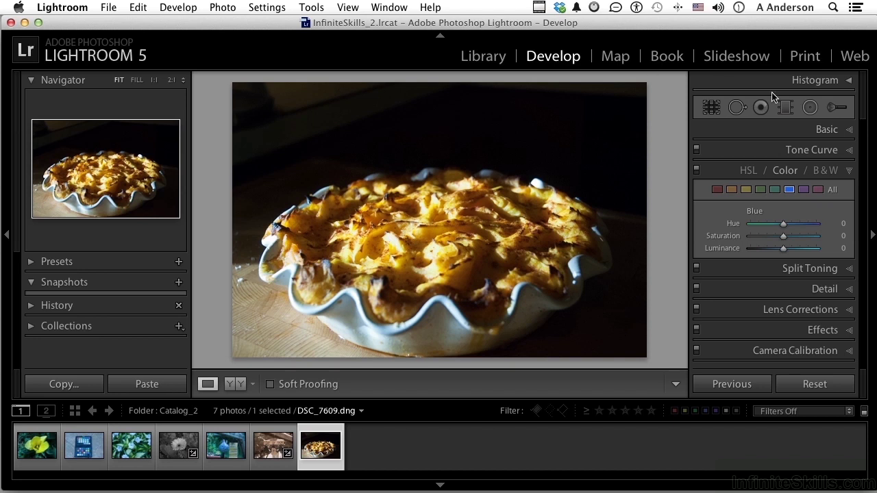
pyautogui.click(847, 130)
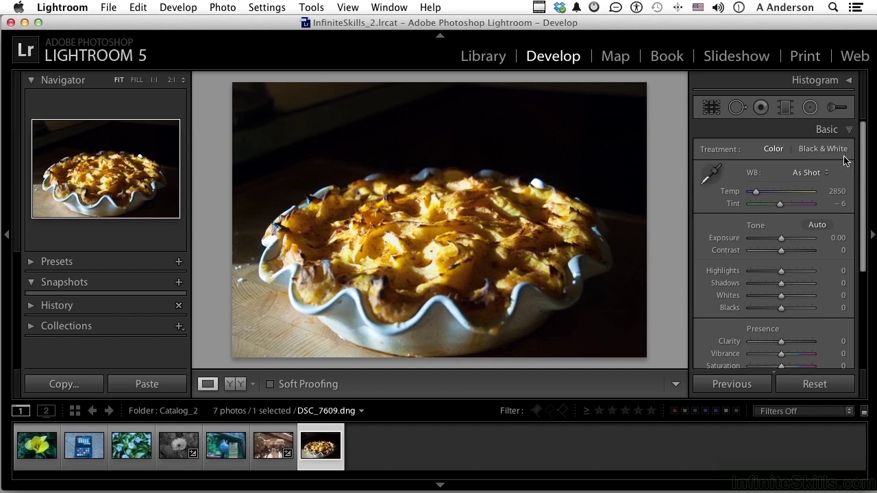
pyautogui.moveTo(782, 241); pyautogui.dragTo(786, 244)
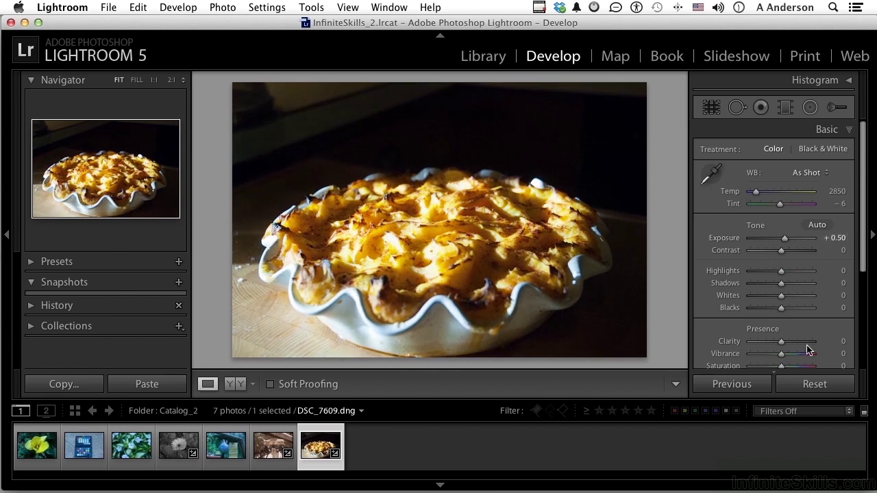
pyautogui.scroll(-1, 803, 347)
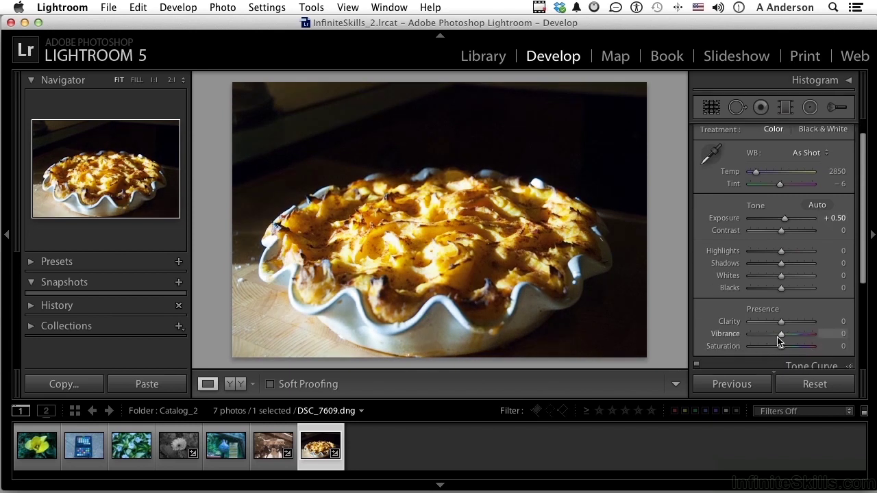
pyautogui.moveTo(781, 335); pyautogui.dragTo(748, 323)
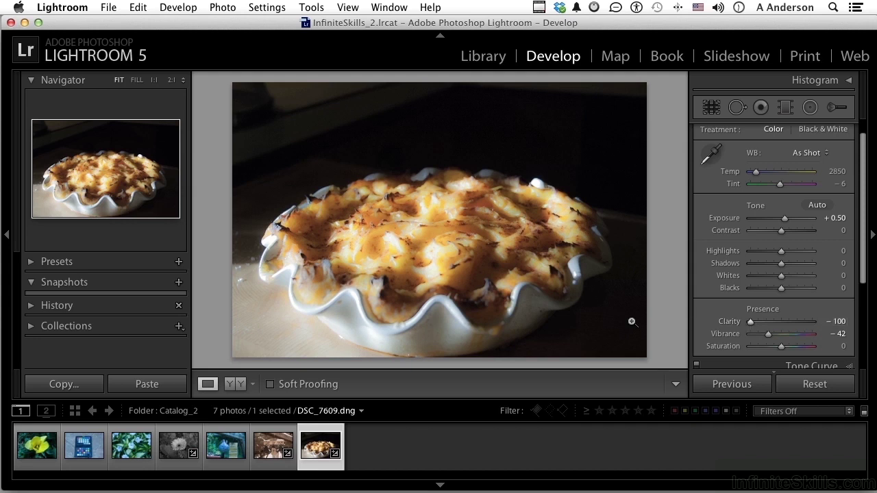
# Reveal the pie photo DSC_7609.dng in its Catalog_2 folder in Finder.
pyautogui.rightClick(478, 199)
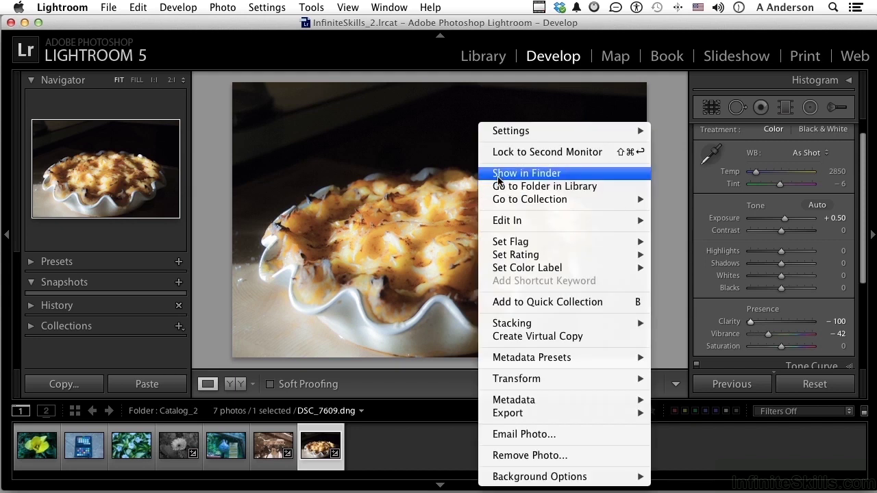
pyautogui.click(499, 178)
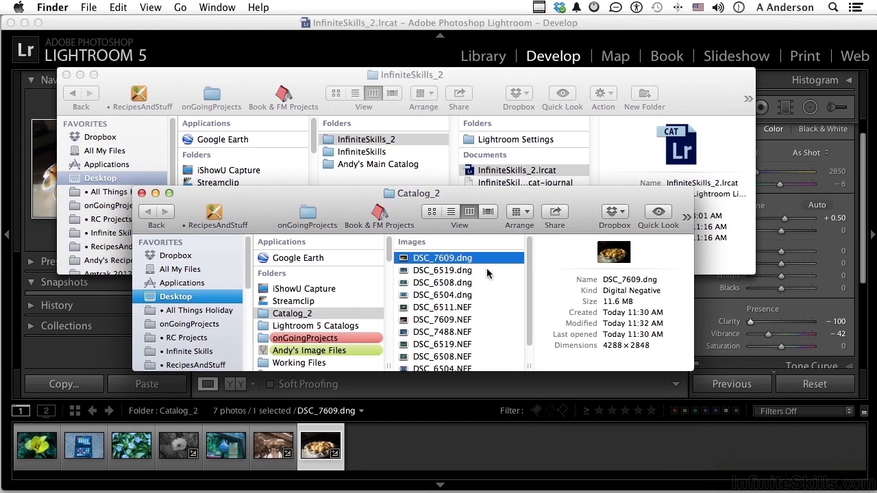
pyautogui.scroll(-2, 510, 298)
pyautogui.scroll(2, 510, 298)
# Open DSC_7609.dng in Adobe Photoshop CC and check its edits, then cancel Camera Raw.
pyautogui.rightClick(405, 261)
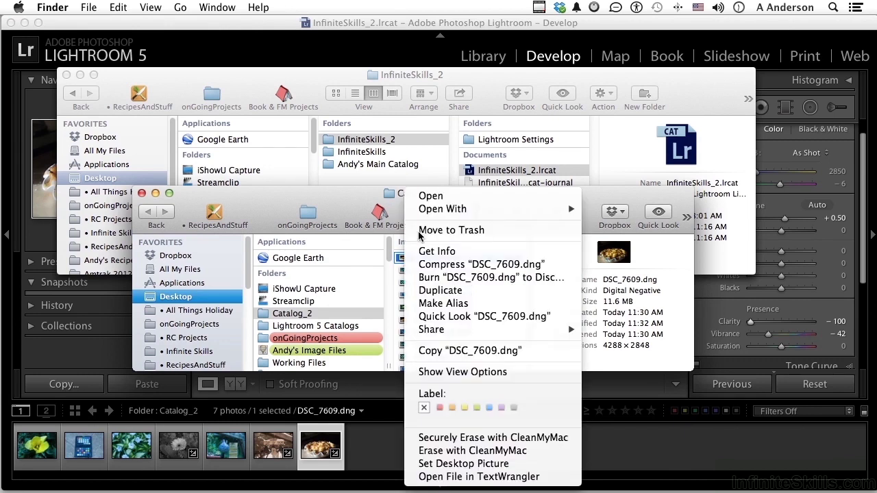
pyautogui.moveTo(429, 211)
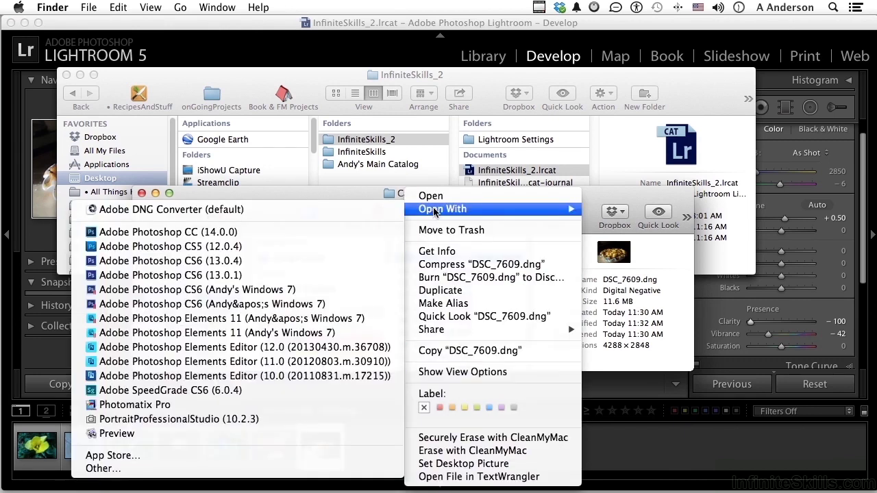
pyautogui.click(333, 233)
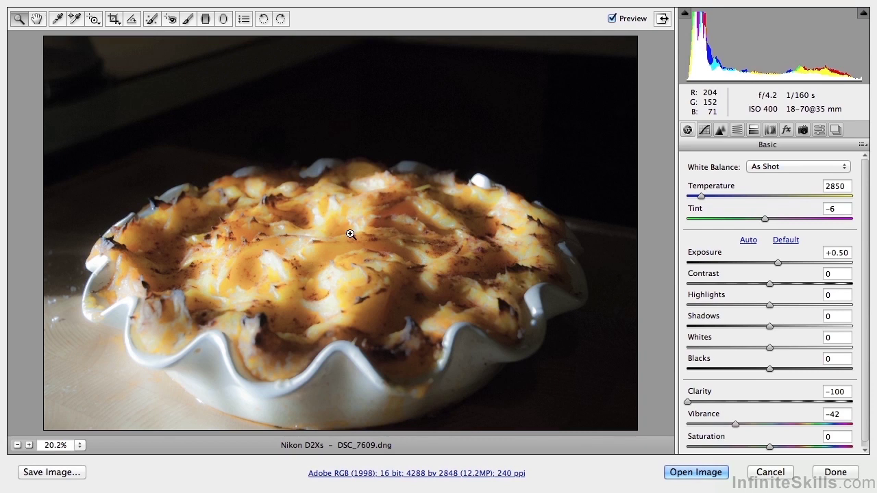
pyautogui.click(766, 474)
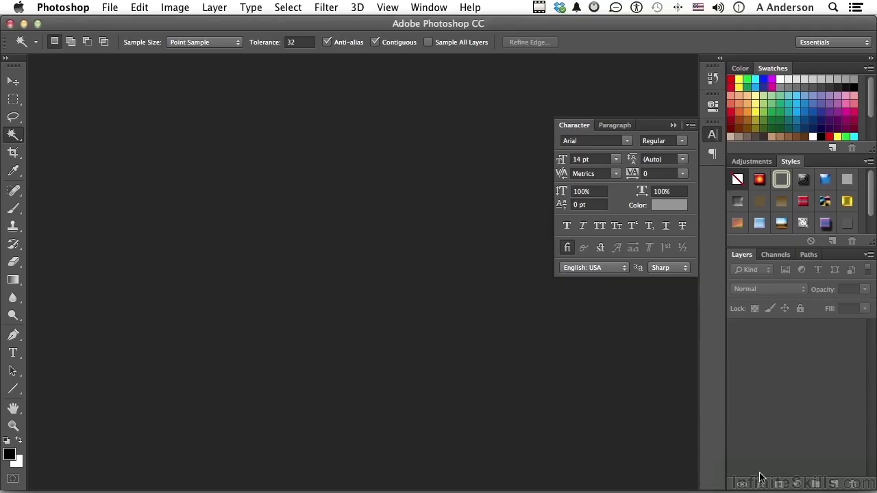
# Switch back to Lightroom's Develop module with Cmd+Tab.
pyautogui.press('super+Tab')
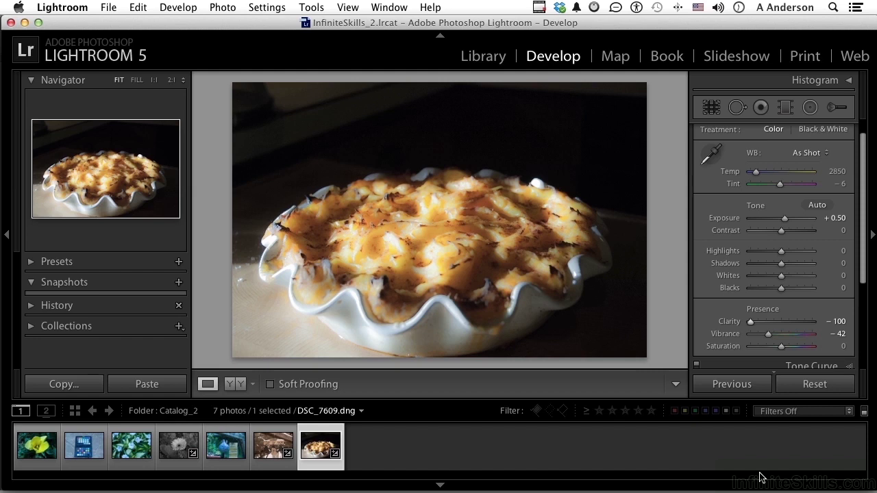
pyautogui.click(92, 9)
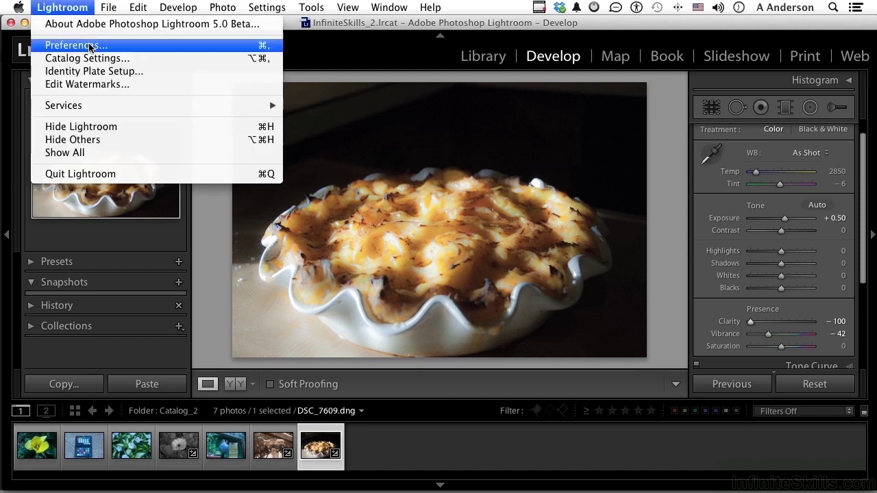
pyautogui.click(92, 58)
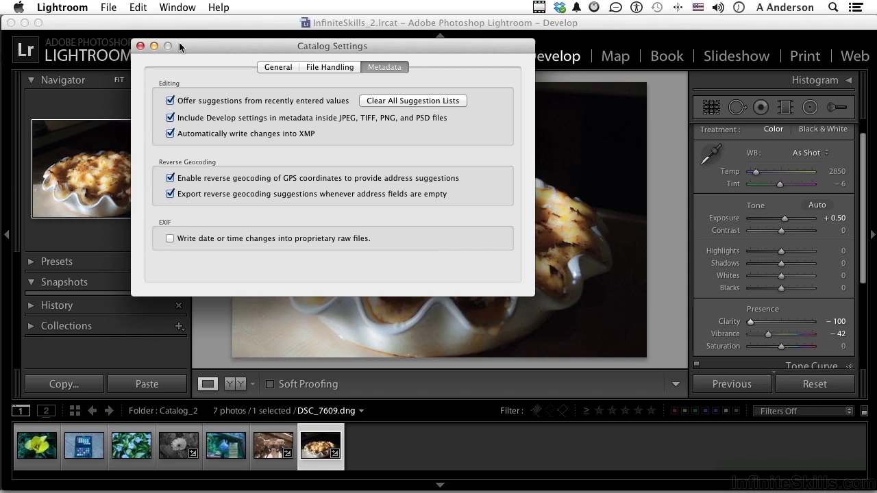
pyautogui.click(140, 46)
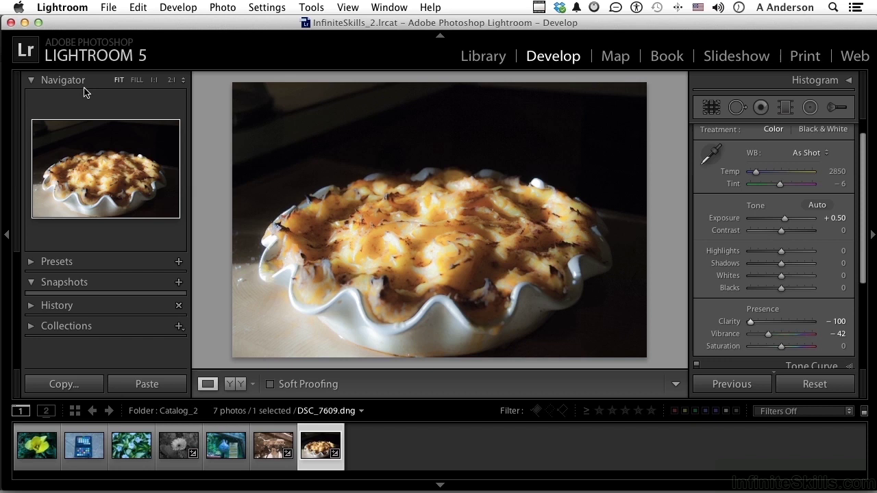
pyautogui.click(51, 8)
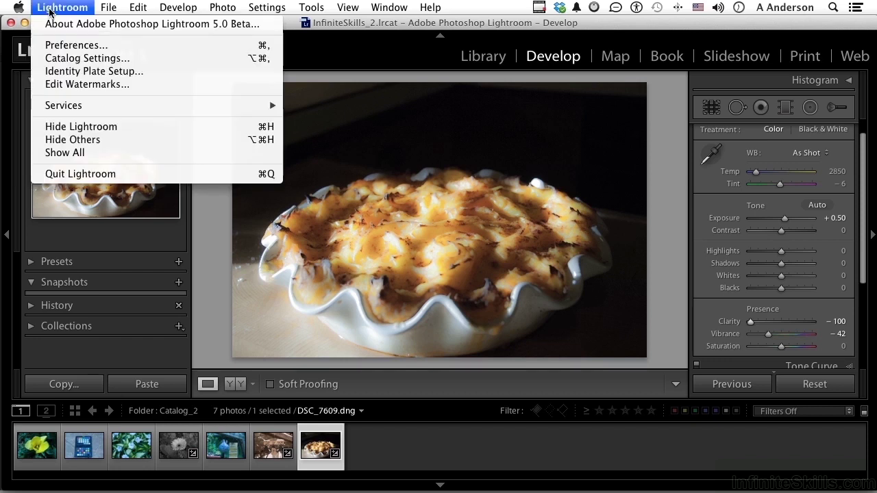
pyautogui.click(62, 59)
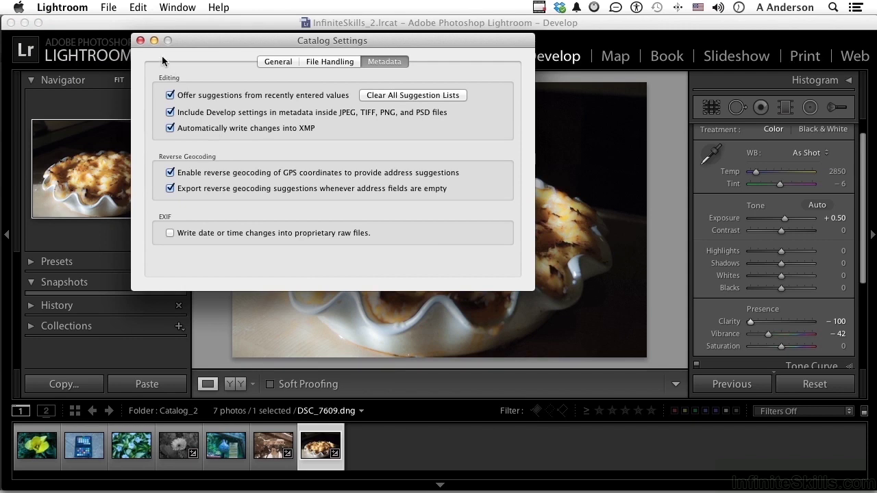
pyautogui.click(140, 41)
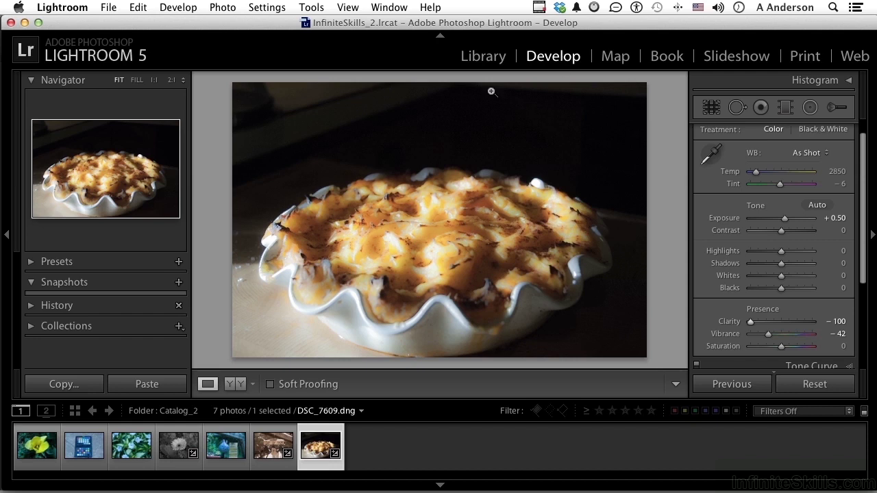
pyautogui.click(221, 8)
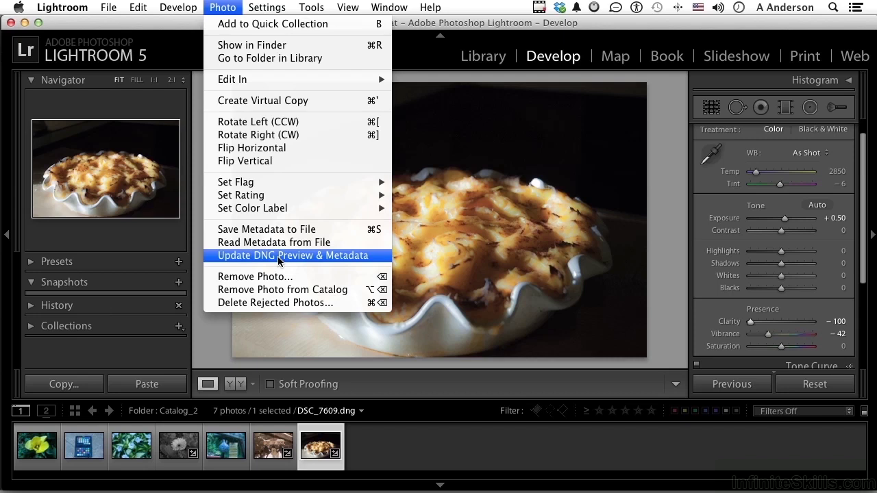
pyautogui.moveTo(62, 7)
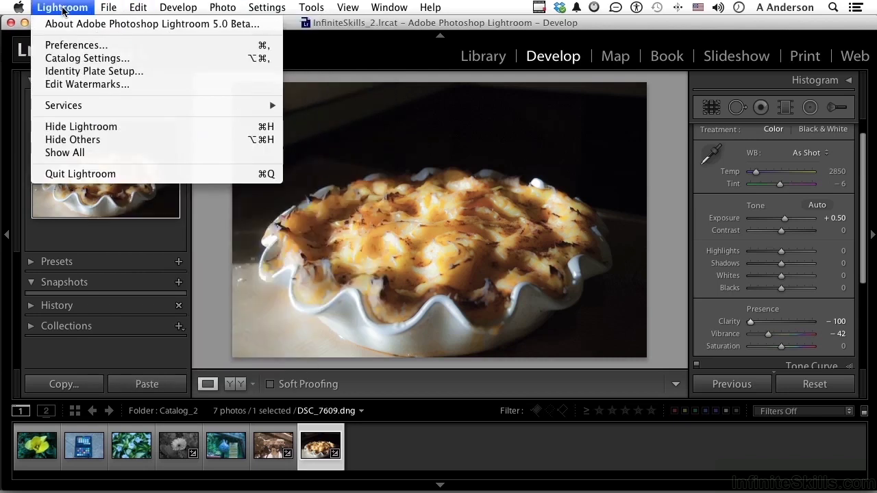
# Uncheck 'Automatically write changes into XMP' in Catalog Settings' Metadata tab and close it.
pyautogui.click(79, 58)
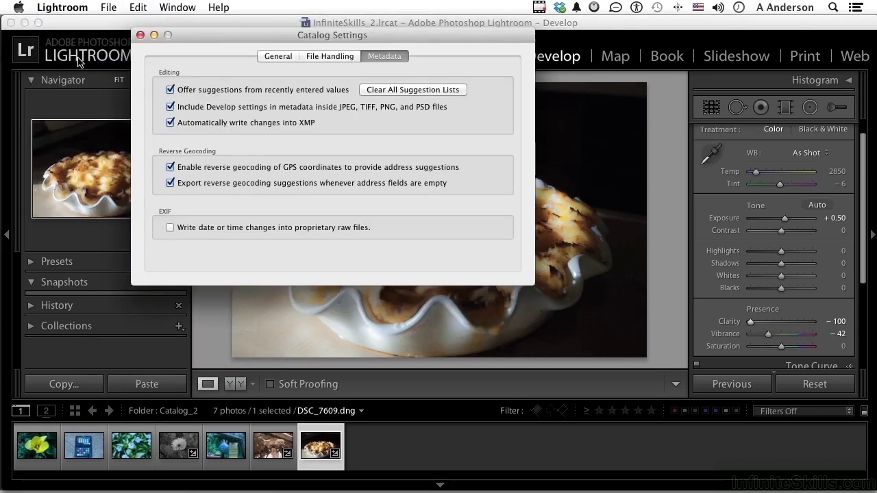
pyautogui.click(273, 124)
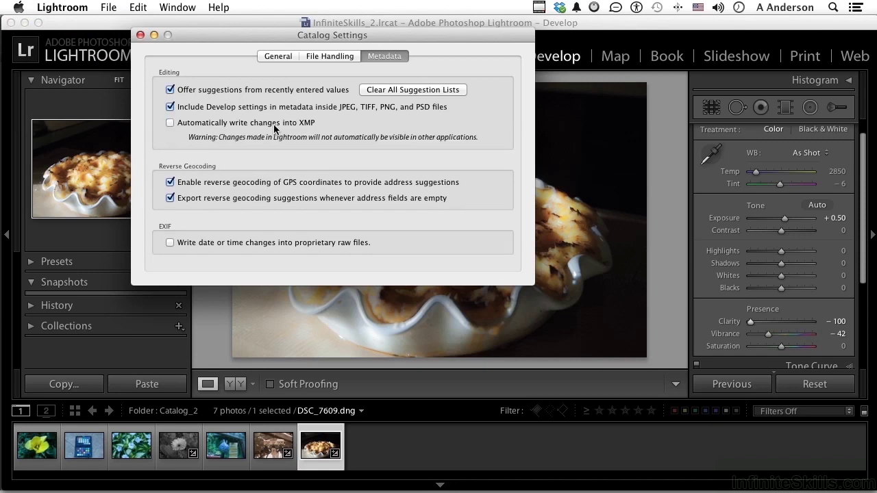
pyautogui.click(140, 35)
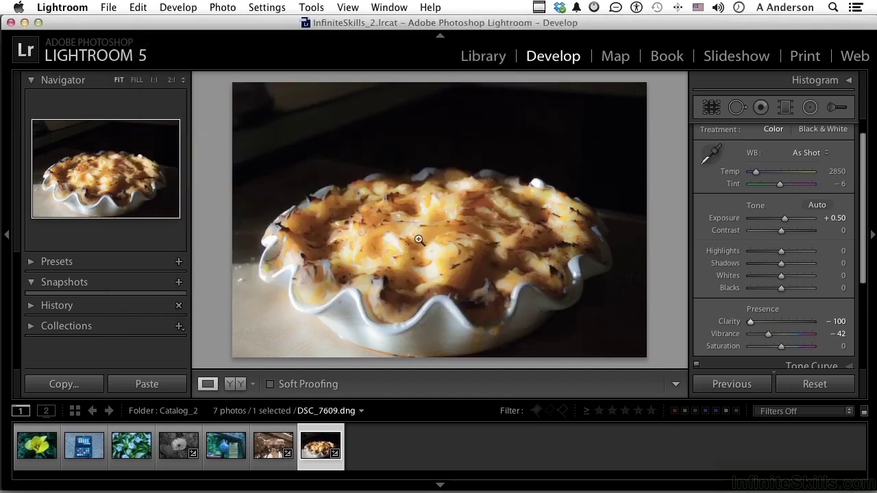
# Look through the Photo menu, then close it without choosing a command.
pyautogui.click(226, 7)
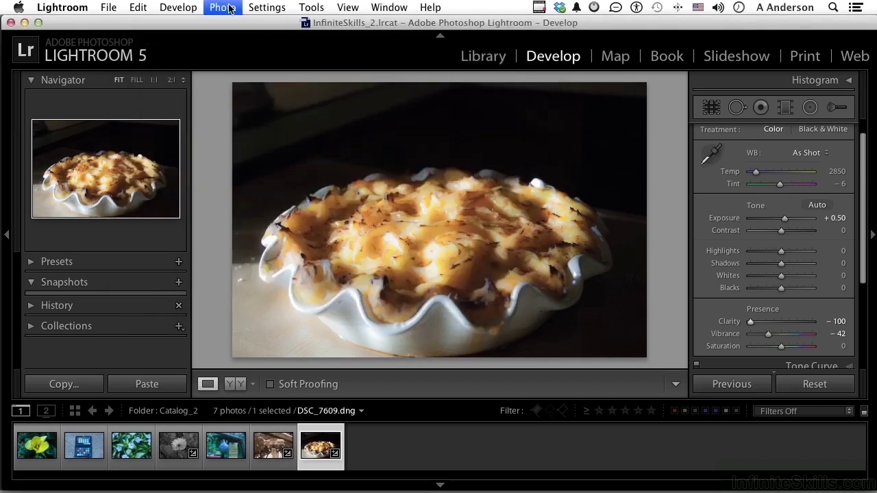
pyautogui.moveTo(340, 200)
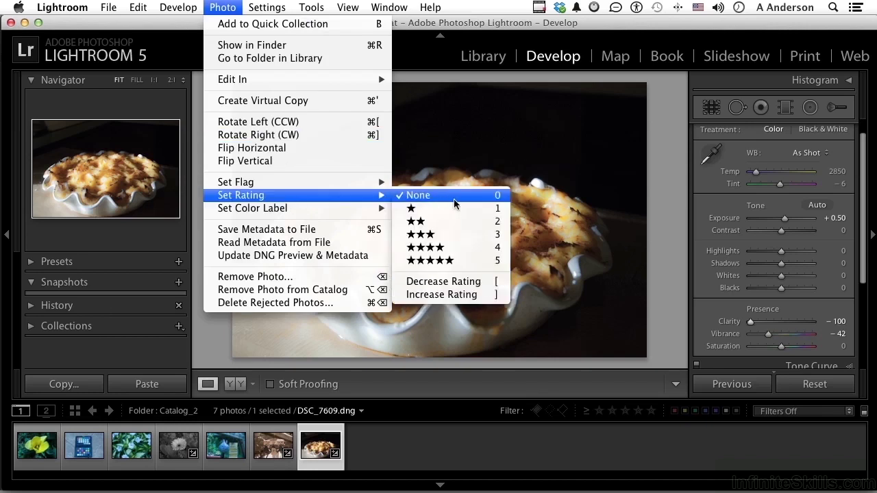
pyautogui.click(473, 149)
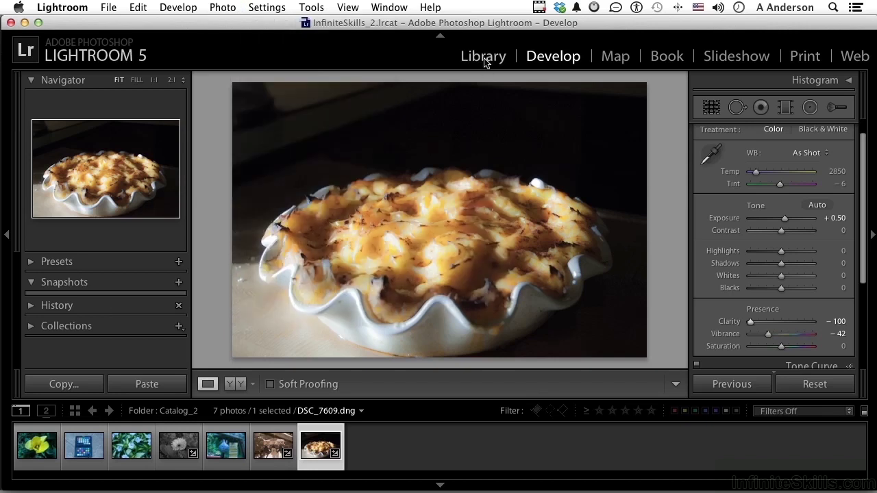
# In the Library grid, select the grey flower photo DSC_6511 and browse the Metadata menu.
pyautogui.click(484, 61)
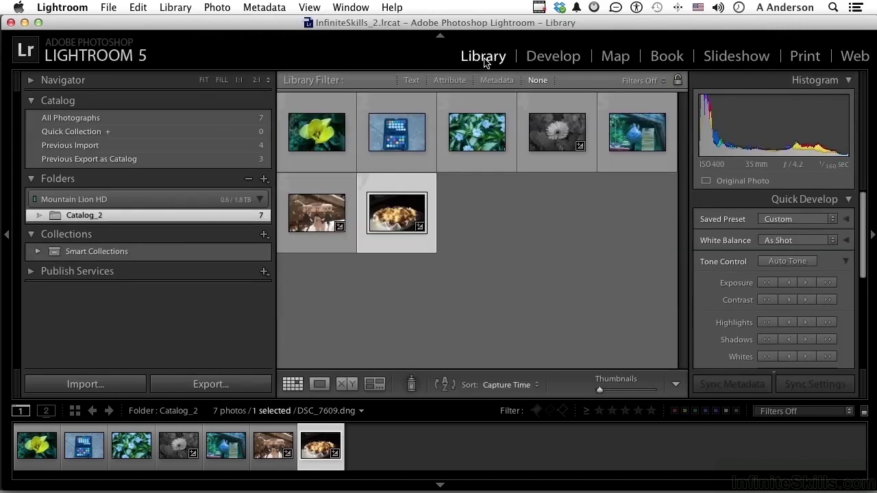
pyautogui.click(557, 132)
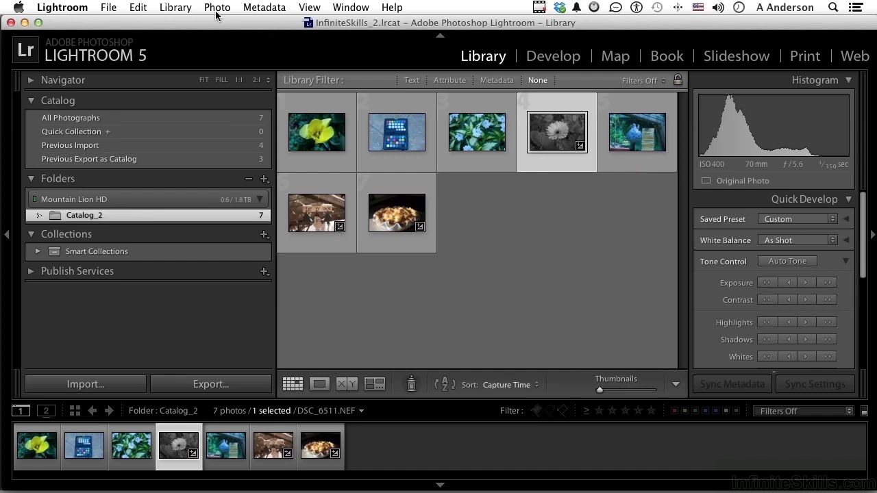
pyautogui.click(262, 8)
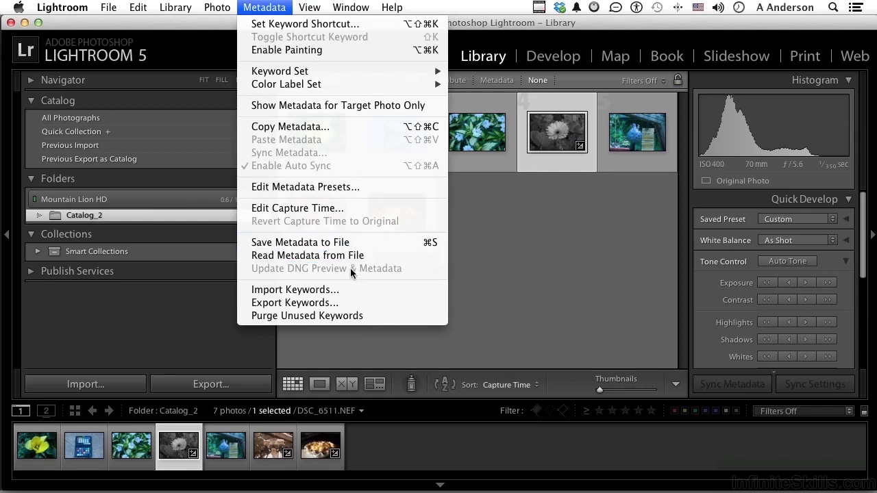
pyautogui.click(548, 291)
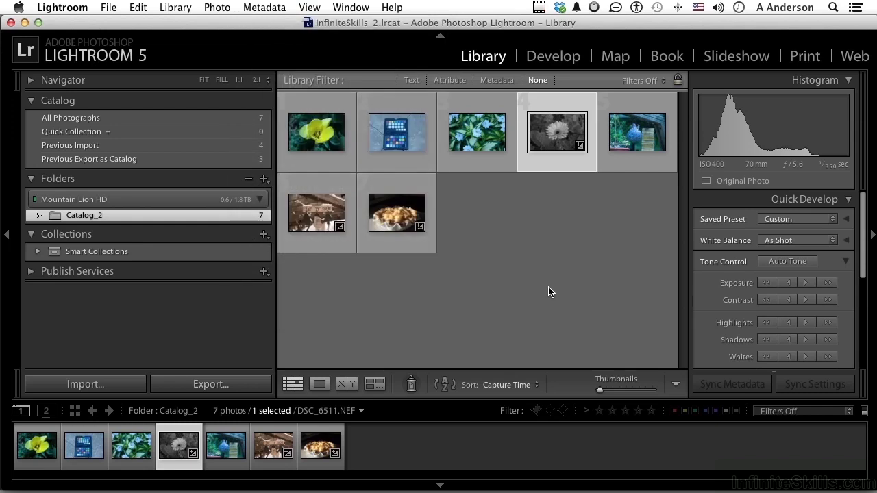